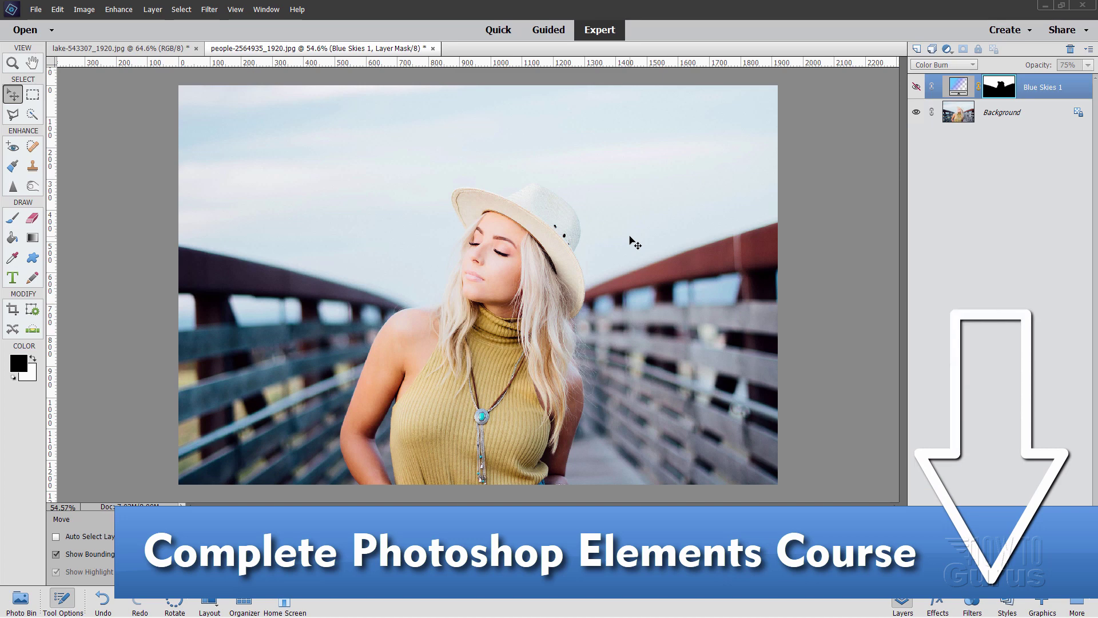
# - Re-show the Blue Skies 1 layer, try its opacity at 0%, then delete the layer
pyautogui.click(916, 88)
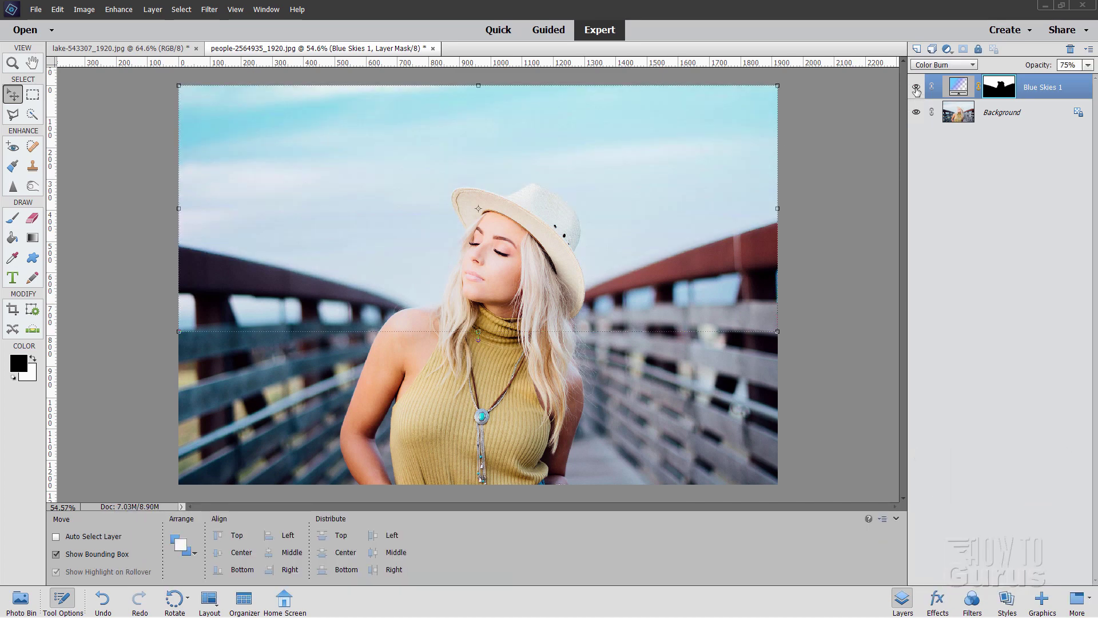
pyautogui.click(1087, 65)
pyautogui.moveTo(1092, 80)
pyautogui.mouseDown()
pyautogui.moveTo(1032, 95)
pyautogui.moveTo(1092, 83)
pyautogui.mouseUp()
pyautogui.click(1030, 91)
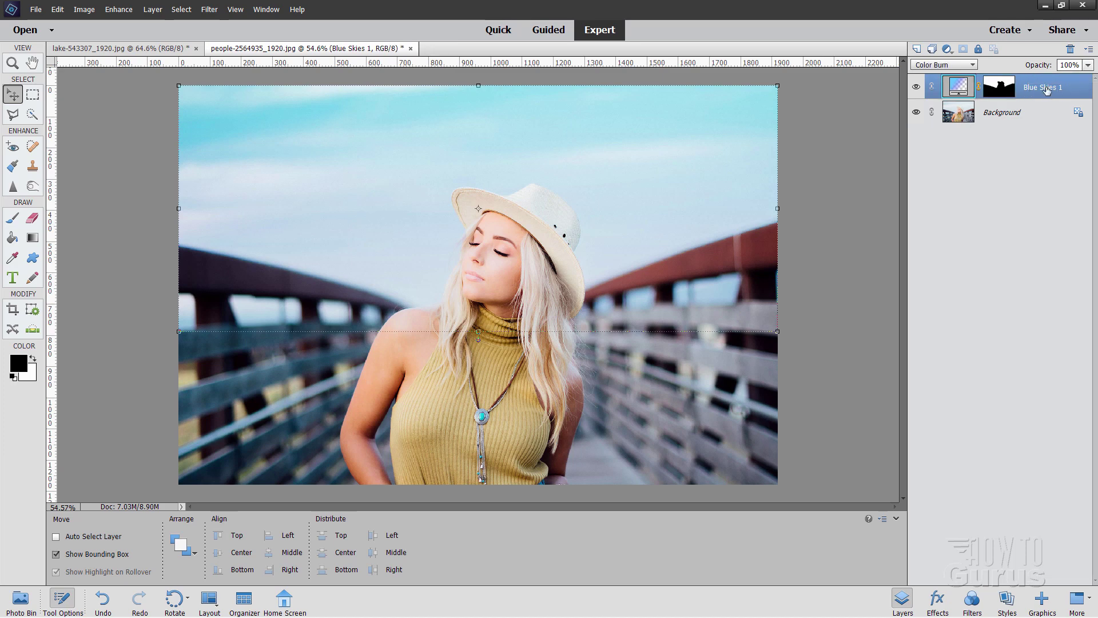
pyautogui.click(1069, 50)
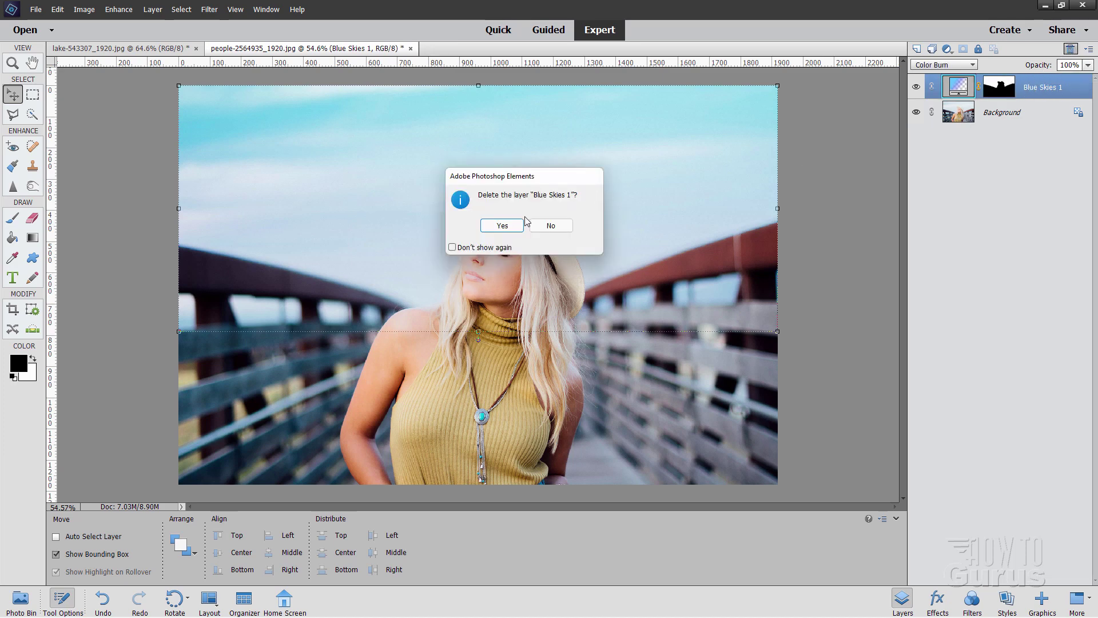
pyautogui.click(504, 225)
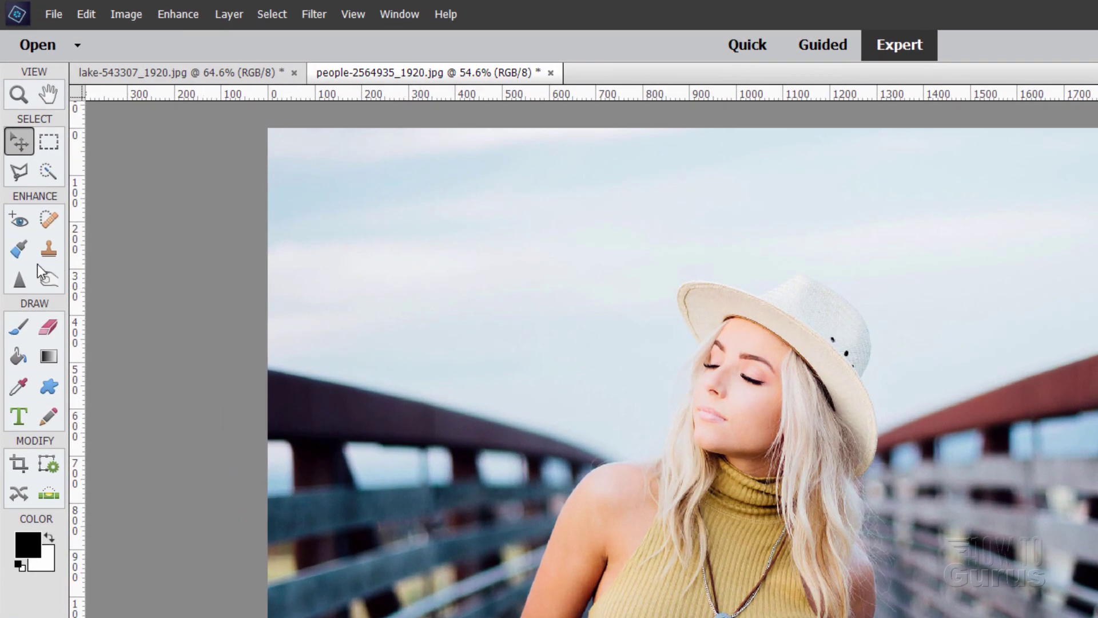
# - Pick the Smart Brush tool with its Blue Skies preset
pyautogui.click(21, 250)
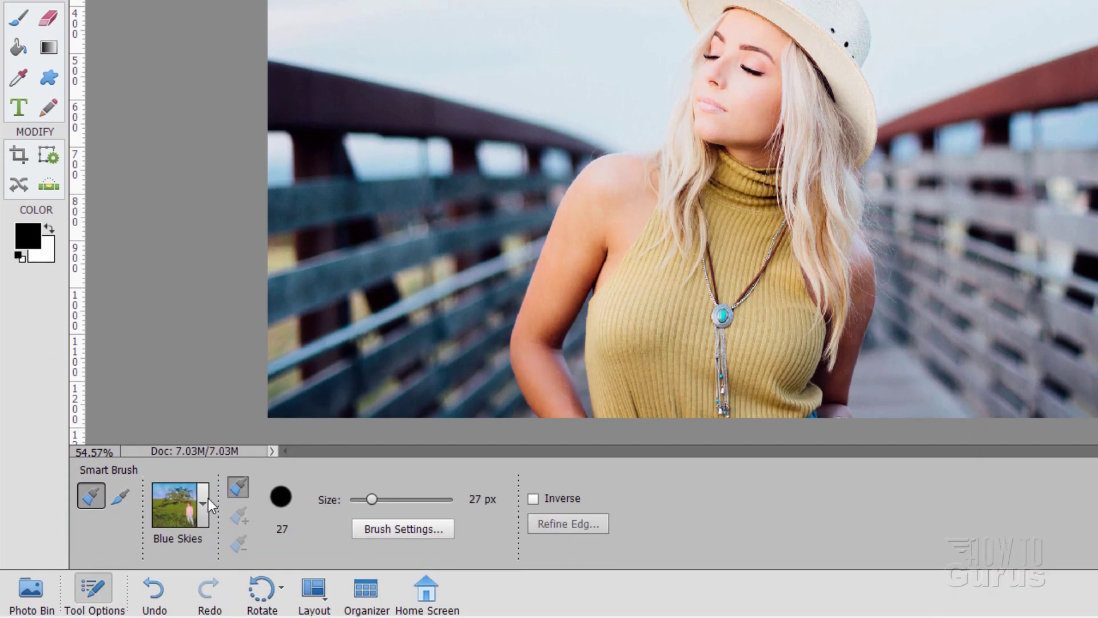
pyautogui.click(203, 504)
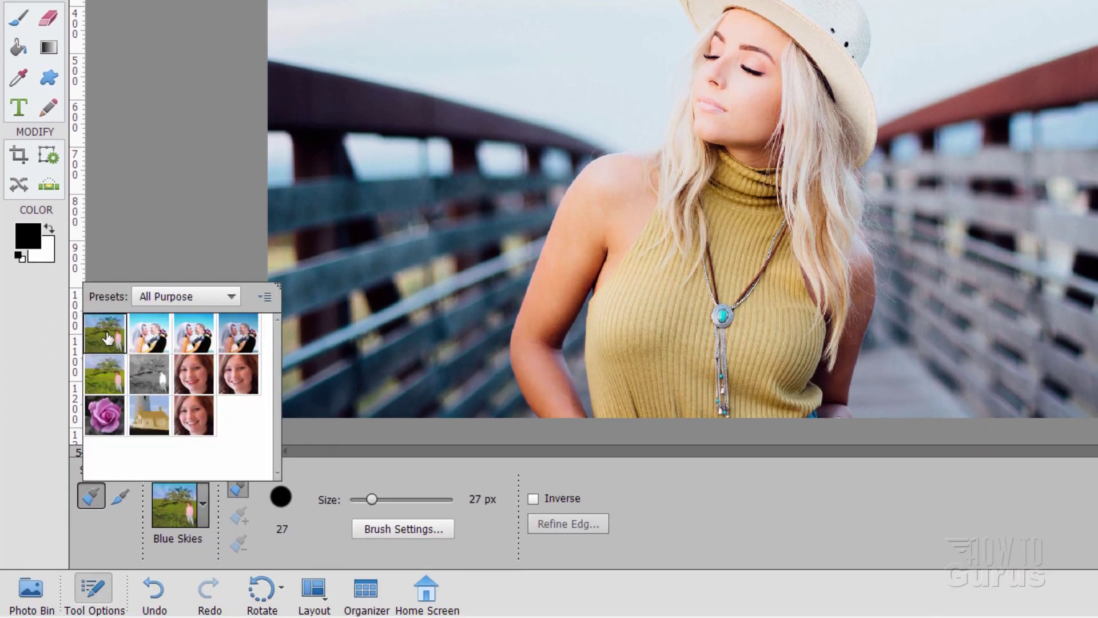
pyautogui.click(172, 550)
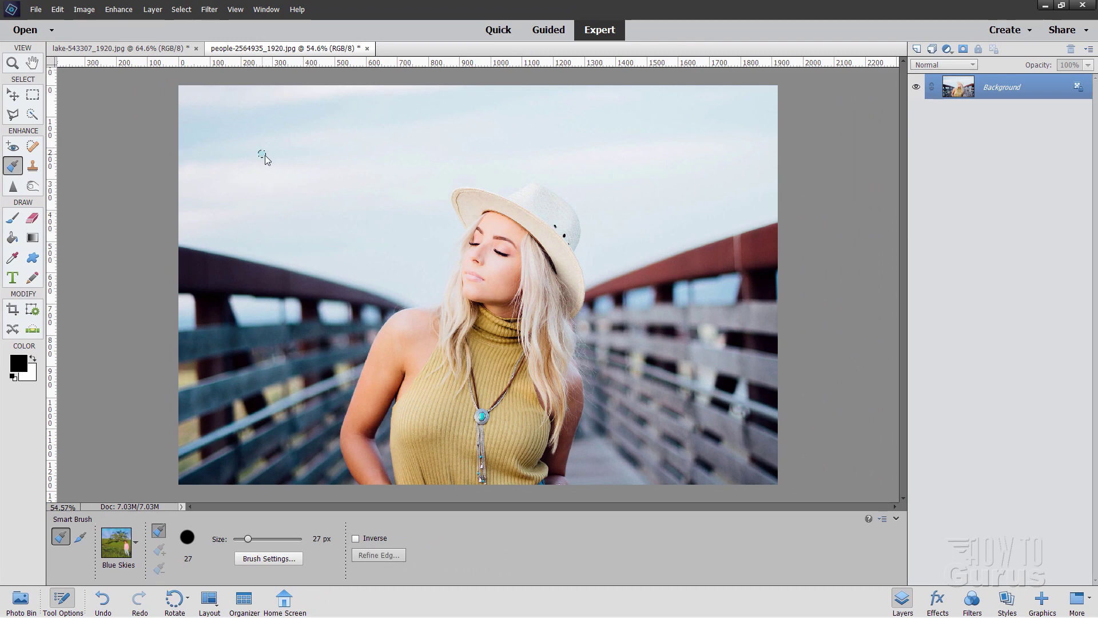
# - Paint Blue Skies across the left and right sky, then subtract the woman's face from the selection
pyautogui.moveTo(266, 156)
pyautogui.mouseDown()
pyautogui.moveTo(353, 231)
pyautogui.moveTo(415, 244)
pyautogui.mouseUp()
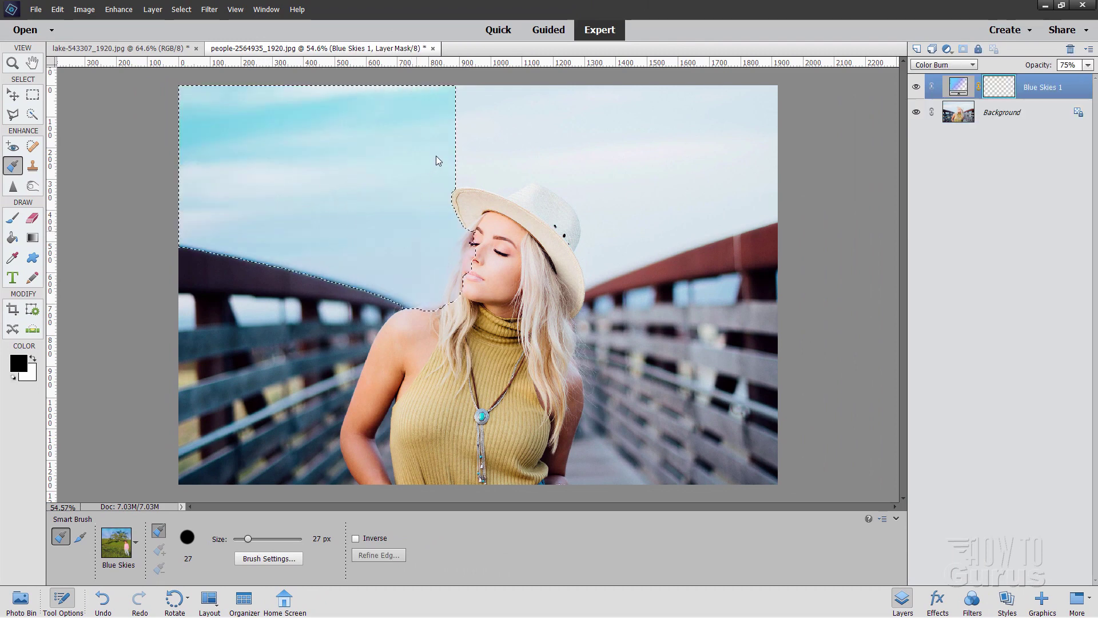
pyautogui.moveTo(435, 156)
pyautogui.mouseDown()
pyautogui.moveTo(556, 133)
pyautogui.moveTo(640, 157)
pyautogui.mouseUp()
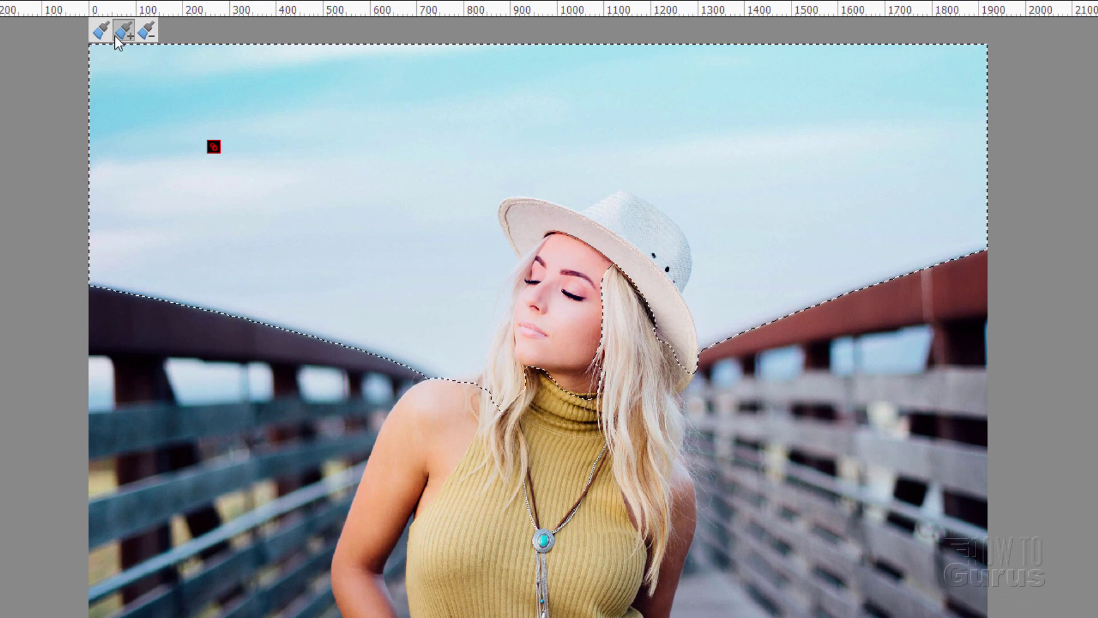
pyautogui.click(146, 31)
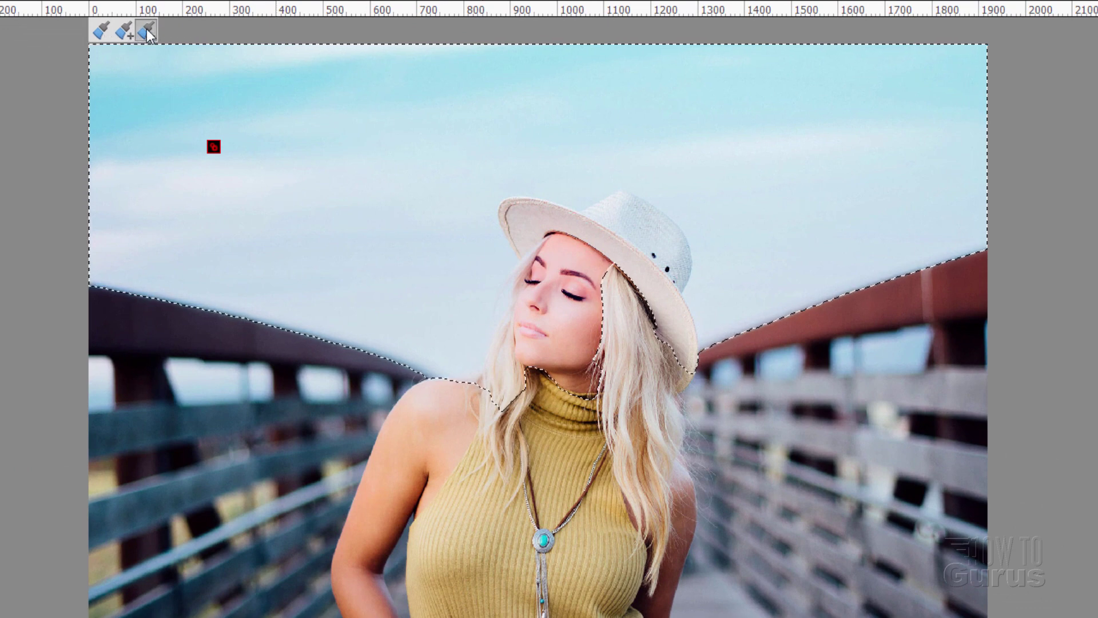
pyautogui.click(146, 28)
pyautogui.moveTo(560, 256)
pyautogui.mouseDown()
pyautogui.moveTo(545, 327)
pyautogui.moveTo(588, 387)
pyautogui.moveTo(525, 369)
pyautogui.moveTo(461, 386)
pyautogui.moveTo(506, 363)
pyautogui.moveTo(529, 247)
pyautogui.moveTo(521, 218)
pyautogui.moveTo(503, 212)
pyautogui.moveTo(592, 225)
pyautogui.moveTo(638, 203)
pyautogui.moveTo(671, 239)
pyautogui.moveTo(666, 308)
pyautogui.moveTo(683, 351)
pyautogui.mouseUp()
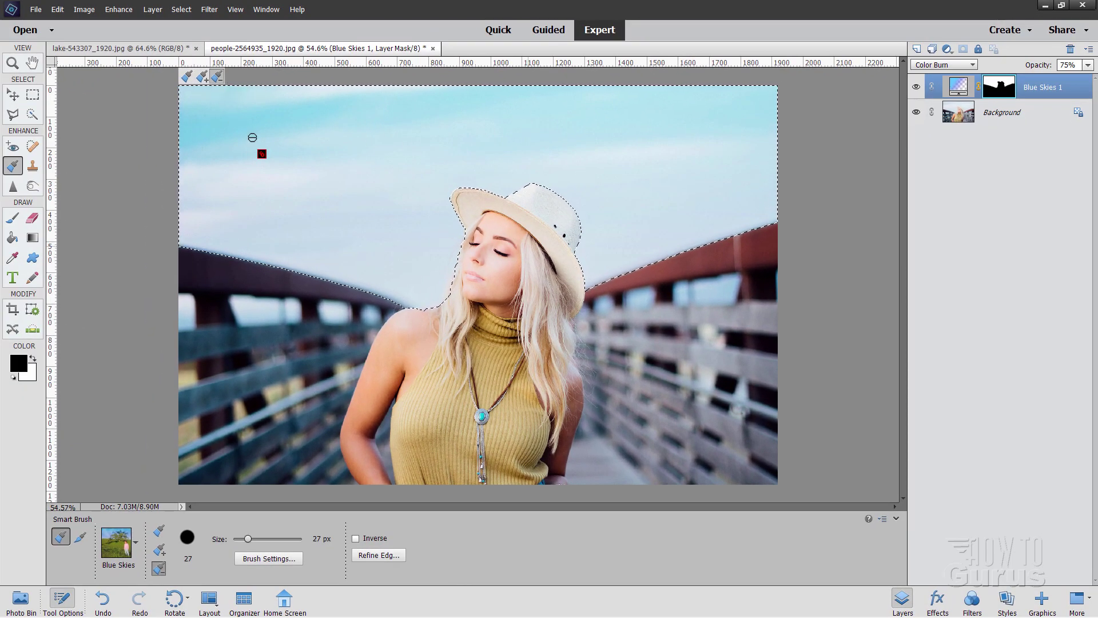
# - Compare the Blue Skies 1 layer on and off, then raise its opacity to 100%
pyautogui.click(12, 95)
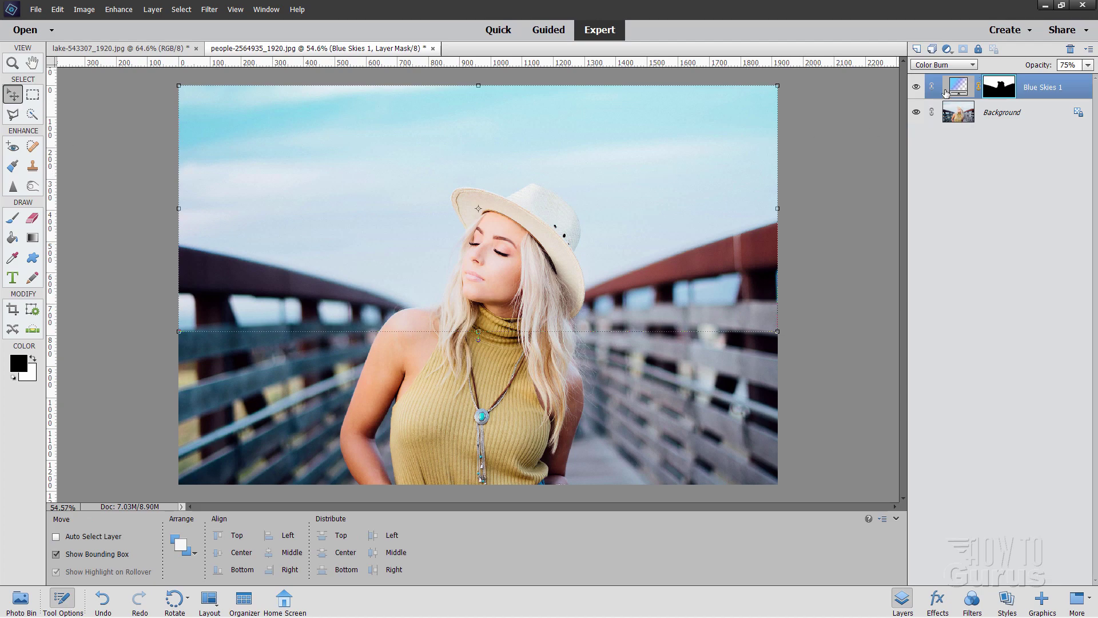
pyautogui.click(916, 87)
pyautogui.click(917, 87)
pyautogui.click(917, 87)
pyautogui.click(917, 87)
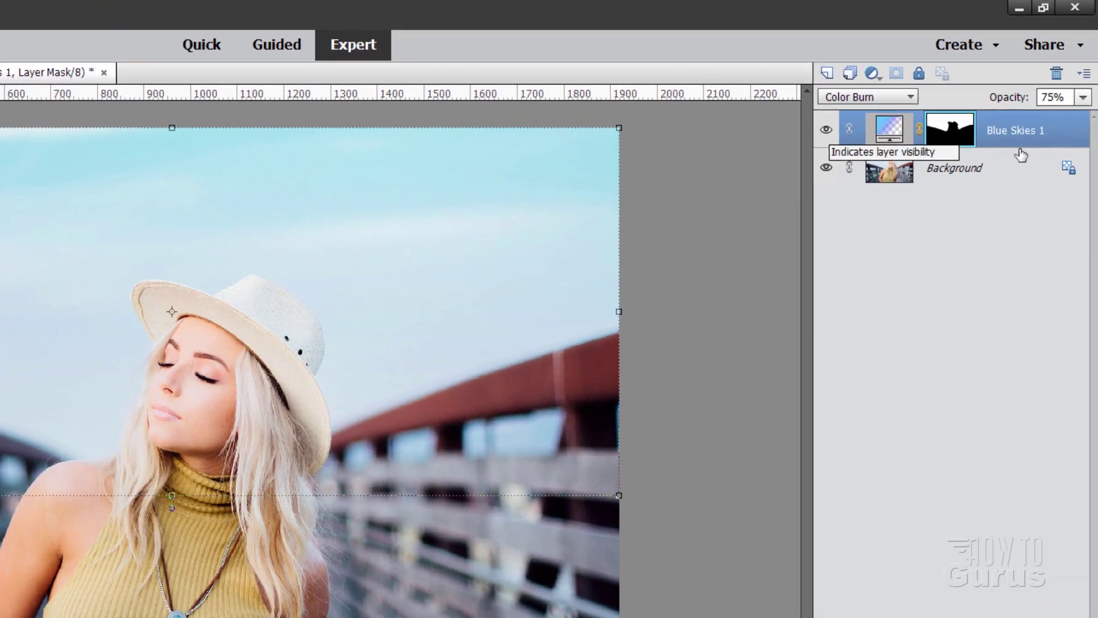
pyautogui.click(1082, 97)
pyautogui.moveTo(1070, 116); pyautogui.dragTo(1088, 118)
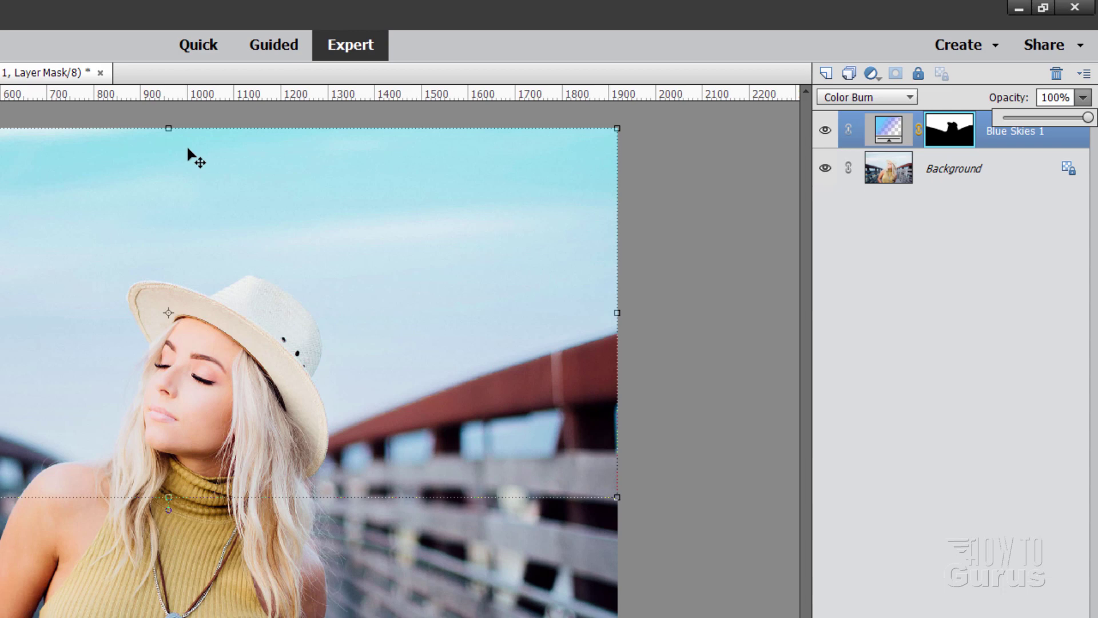
# - Inspect the Blue Skies 1 gradient fill in the Gradient Editor, keeping it Linear at 90° with Reverse on
pyautogui.click(888, 131)
pyautogui.doubleClick(889, 131)
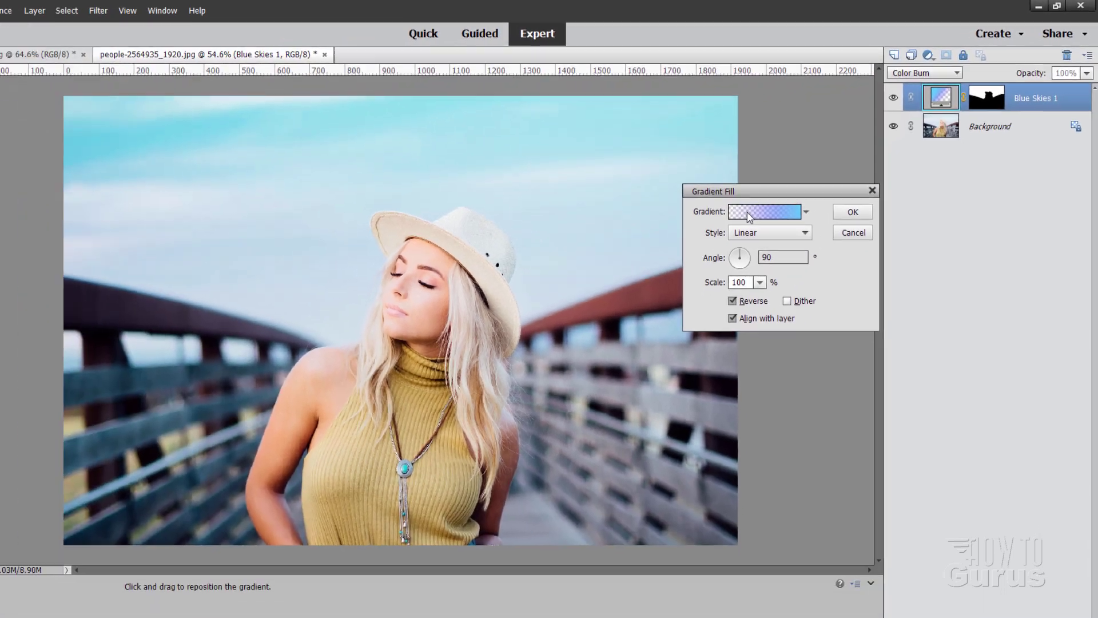
pyautogui.click(636, 284)
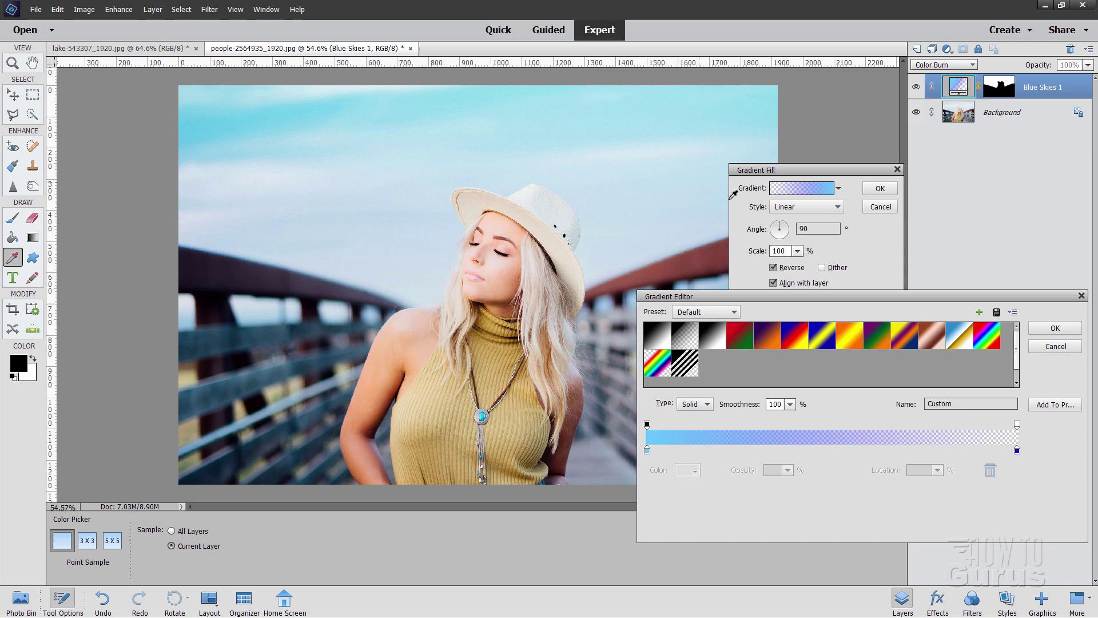
pyautogui.click(1053, 328)
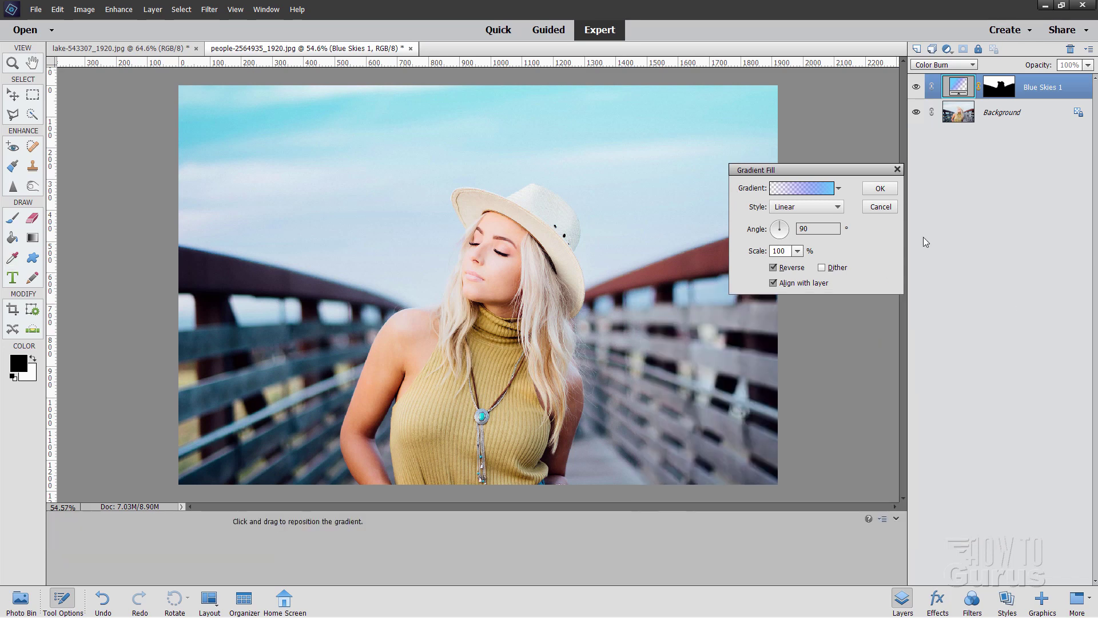
pyautogui.click(880, 188)
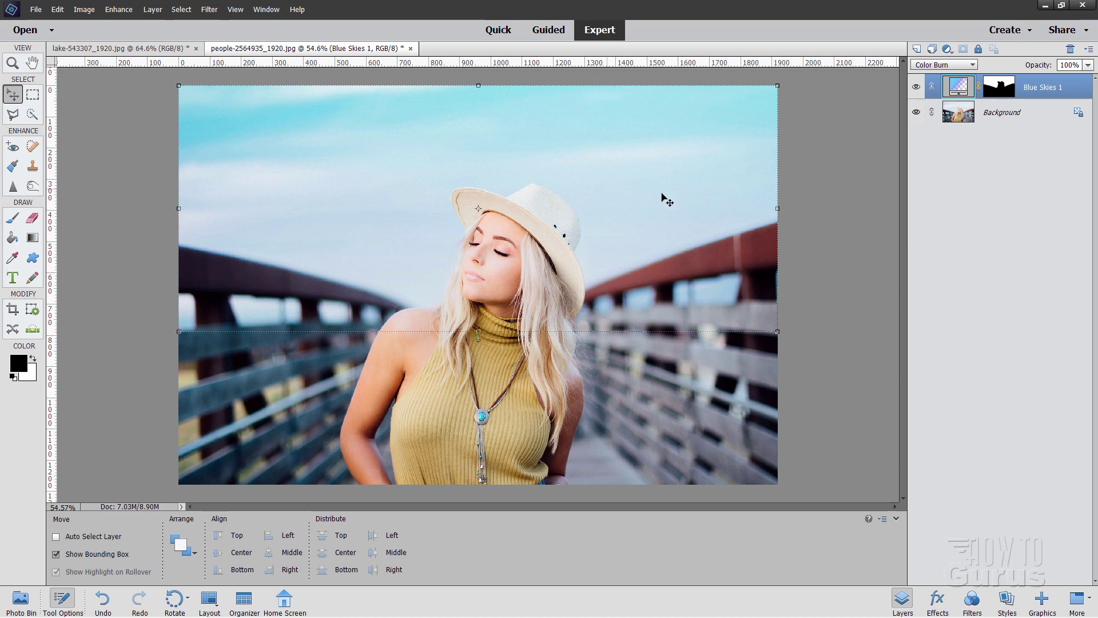
pyautogui.click(952, 67)
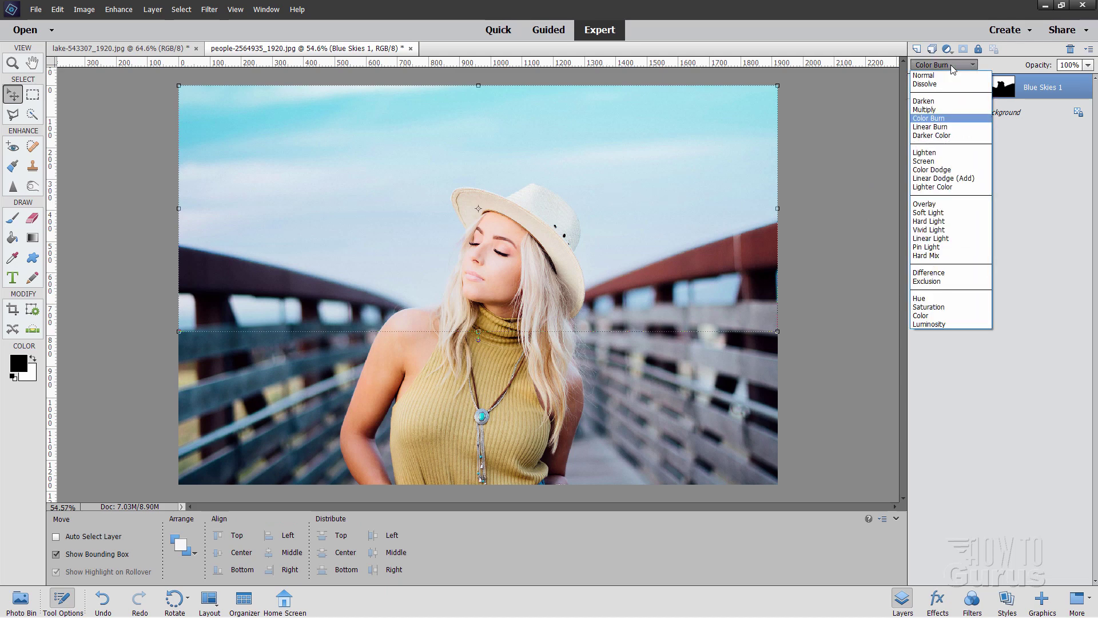
pyautogui.click(922, 119)
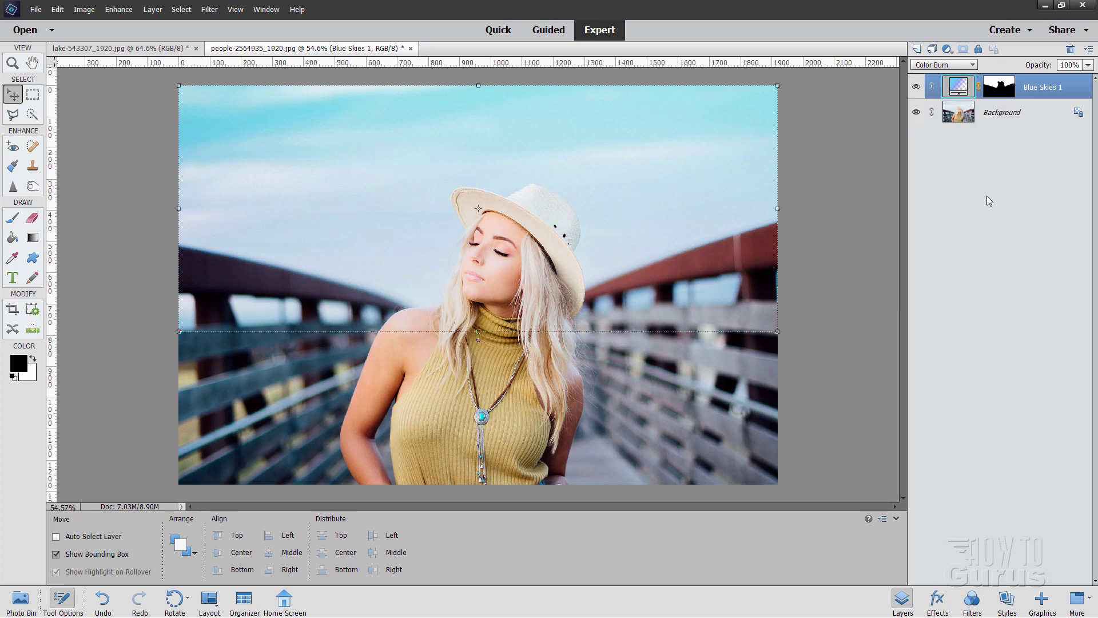
# - On the lake photo, paint the Smart Brush's Blue Skies adjustment across the top sky
pyautogui.click(166, 48)
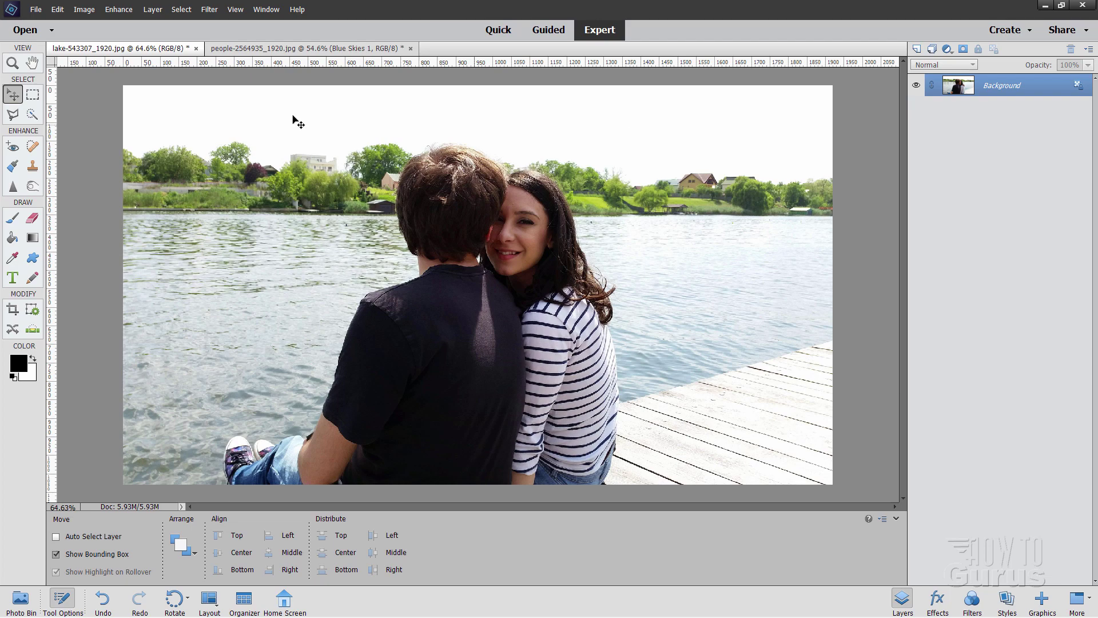
pyautogui.click(16, 171)
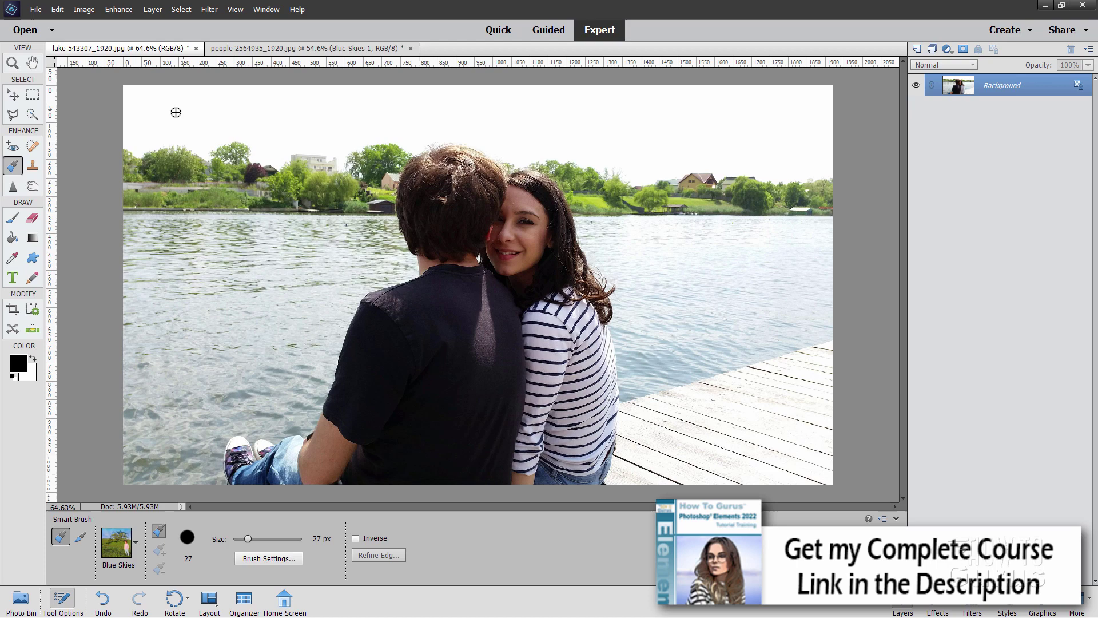
pyautogui.moveTo(174, 111)
pyautogui.mouseDown()
pyautogui.moveTo(194, 121)
pyautogui.moveTo(580, 107)
pyautogui.mouseUp()
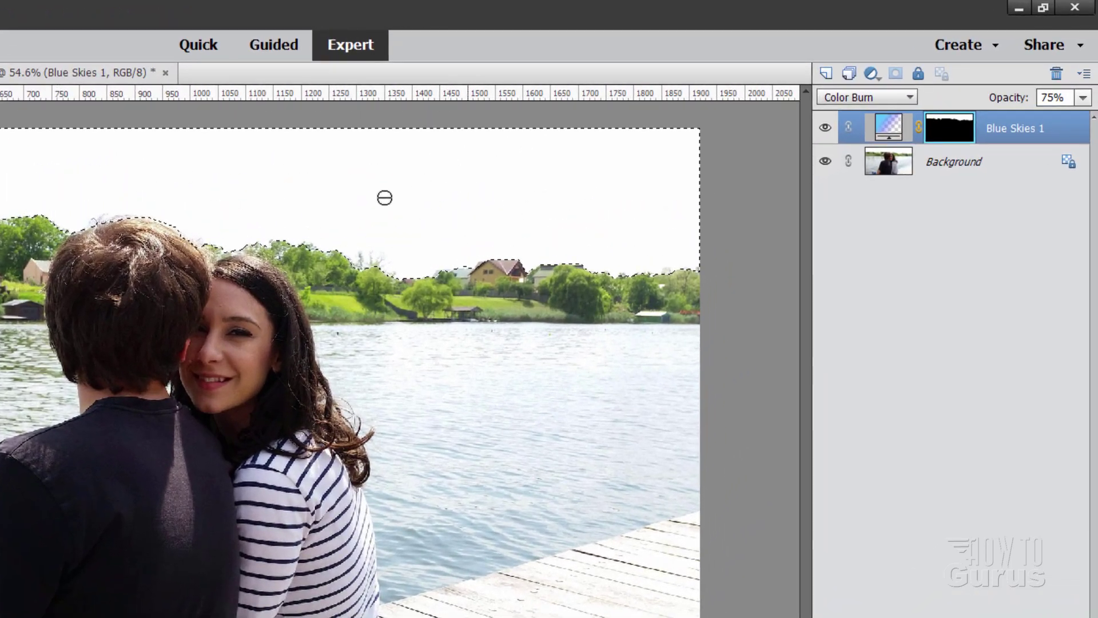
# - Set the lake's Blue Skies 1 layer to Normal blending at about 36% opacity
pyautogui.click(855, 96)
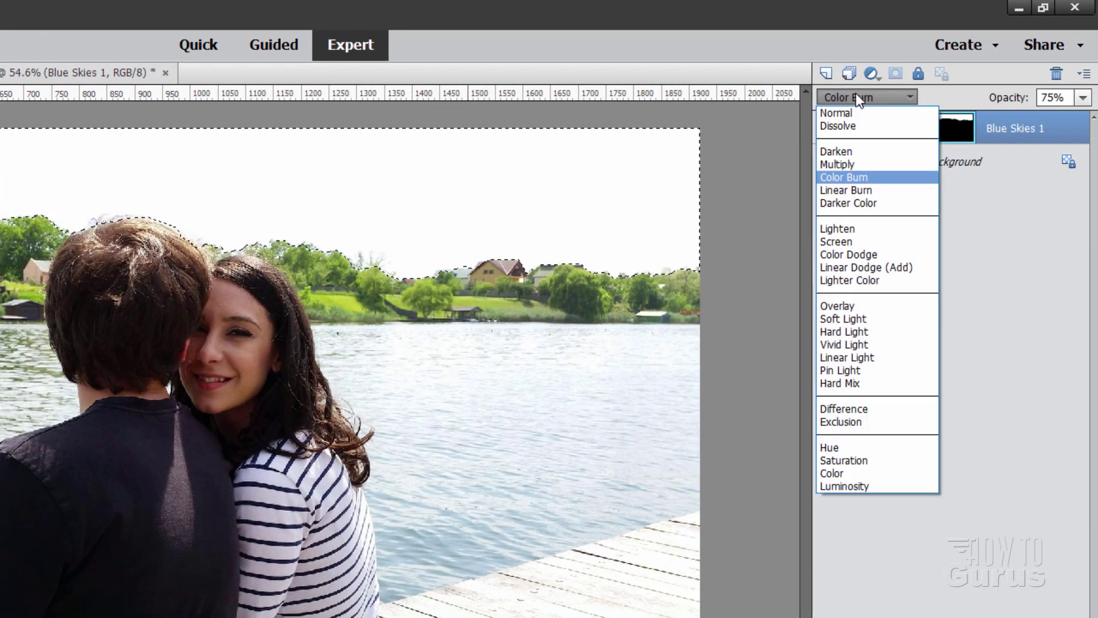
pyautogui.click(852, 109)
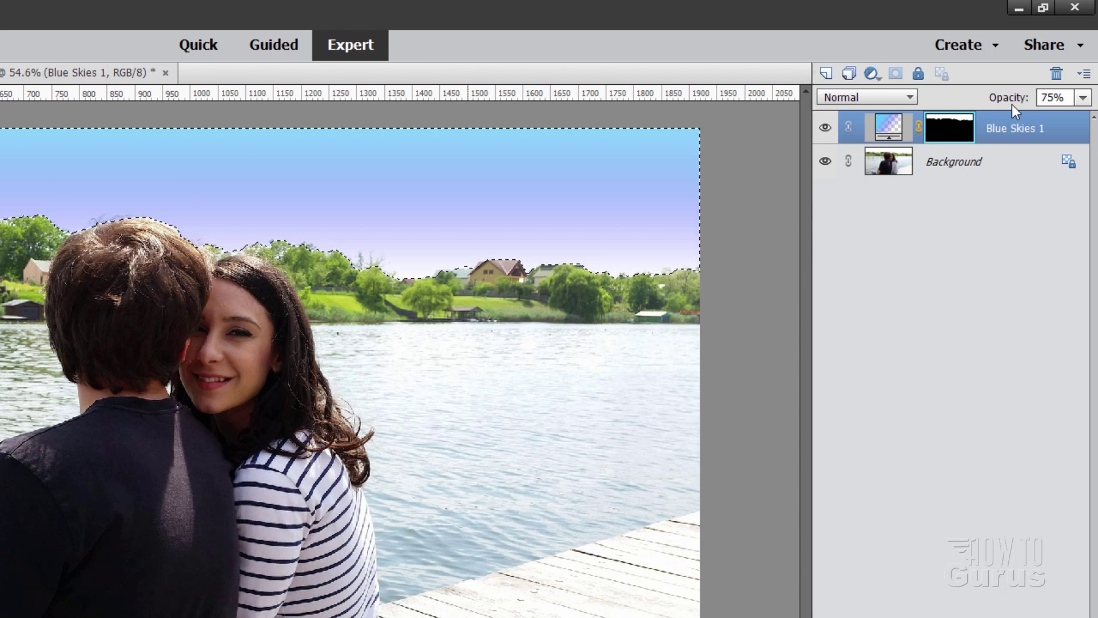
pyautogui.click(1082, 98)
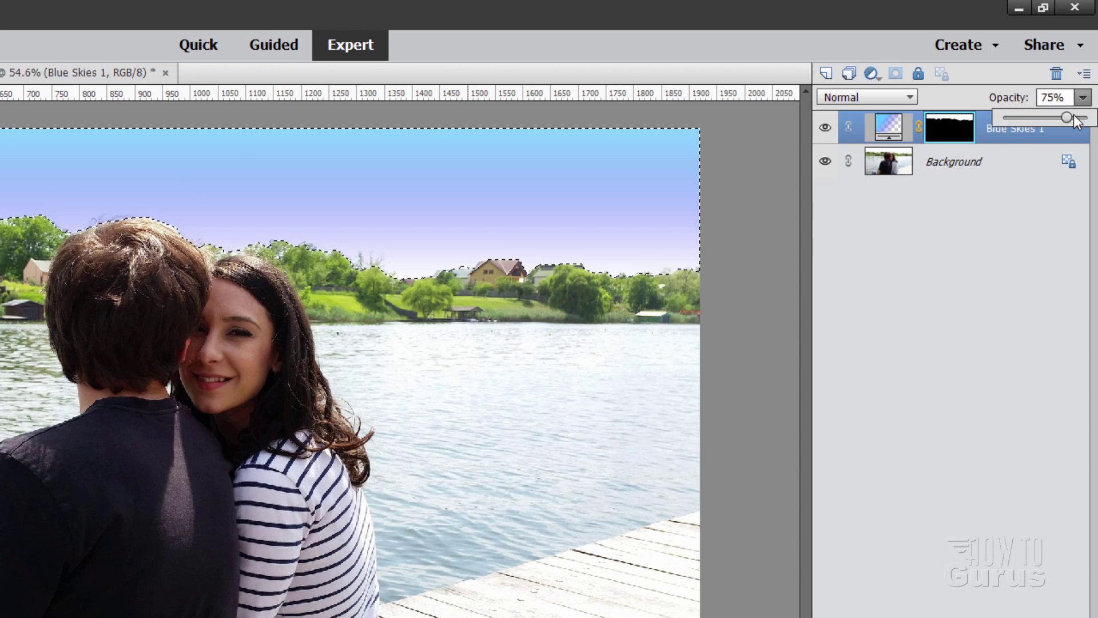
pyautogui.moveTo(1050, 119)
pyautogui.mouseDown()
pyautogui.moveTo(1023, 118)
pyautogui.moveTo(1033, 115)
pyautogui.mouseUp()
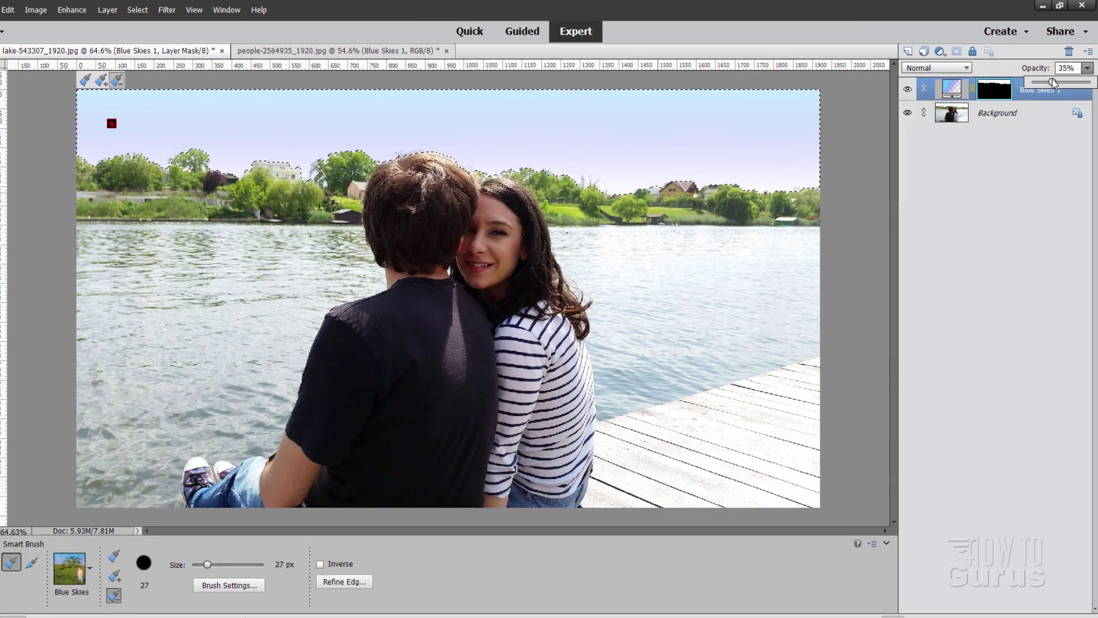
pyautogui.moveTo(1052, 83); pyautogui.dragTo(1054, 83)
pyautogui.click(12, 95)
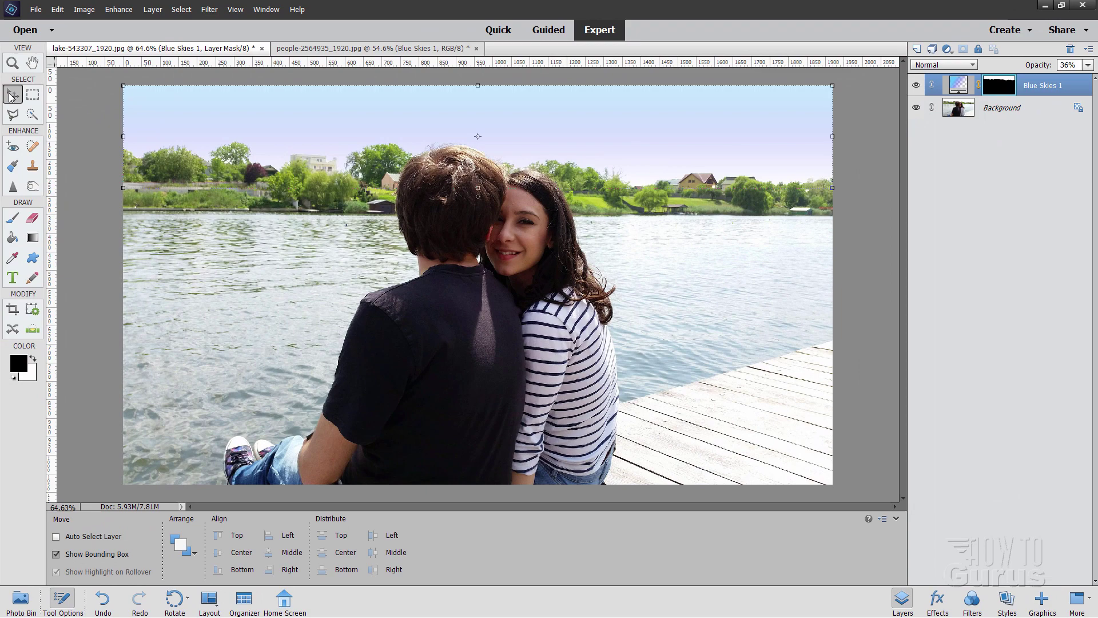
# - Select the Background layer and compare the lake sky with Blue Skies 1 hidden and shown
pyautogui.click(988, 114)
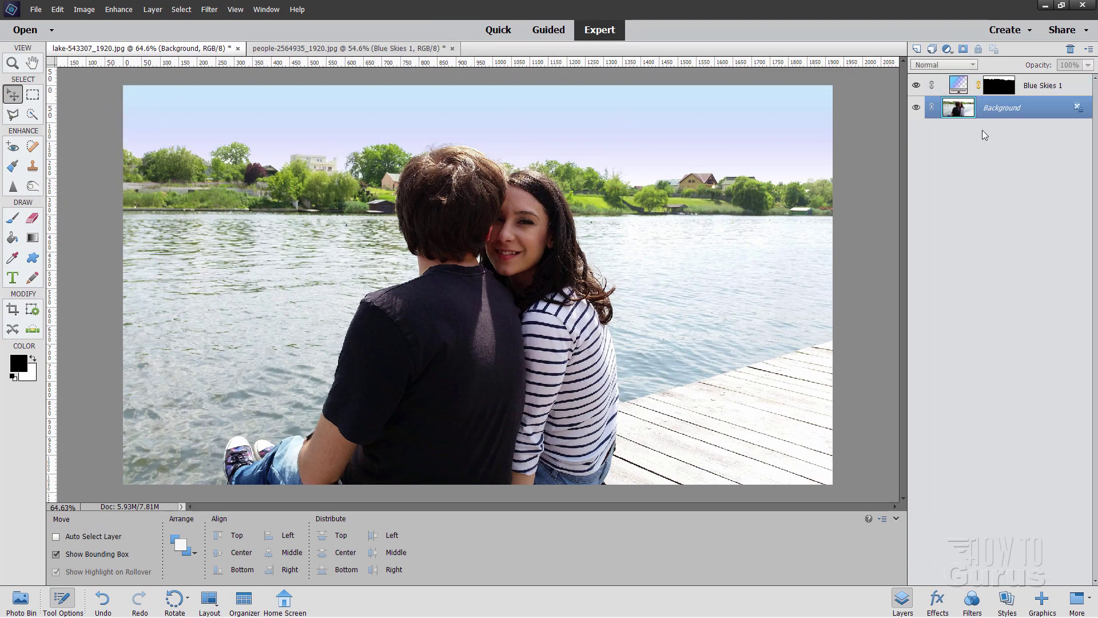
pyautogui.click(915, 85)
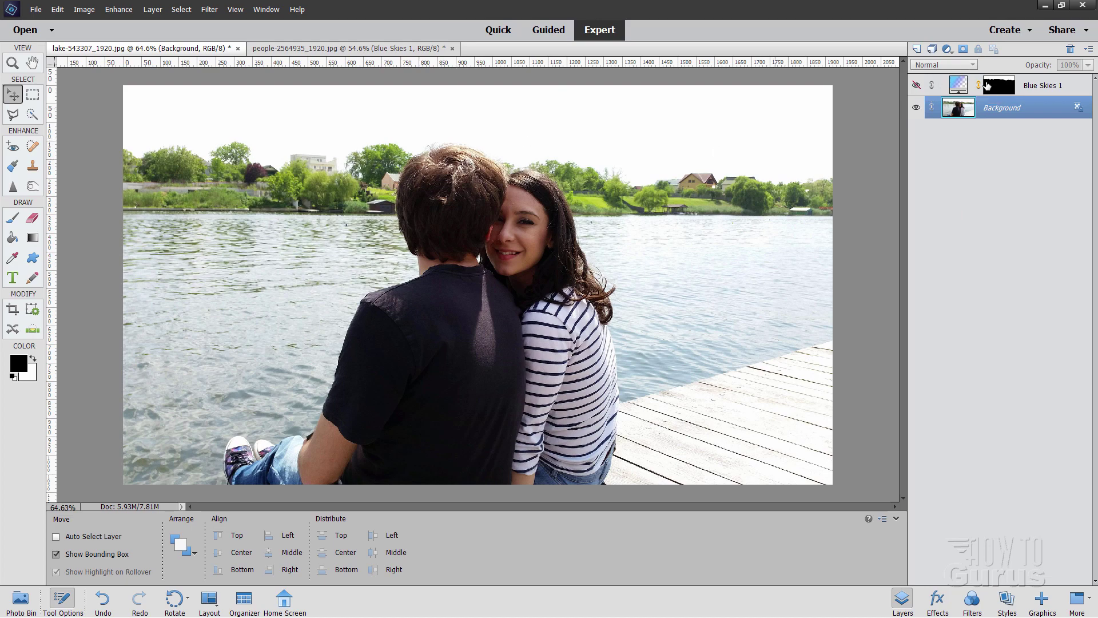
pyautogui.click(917, 85)
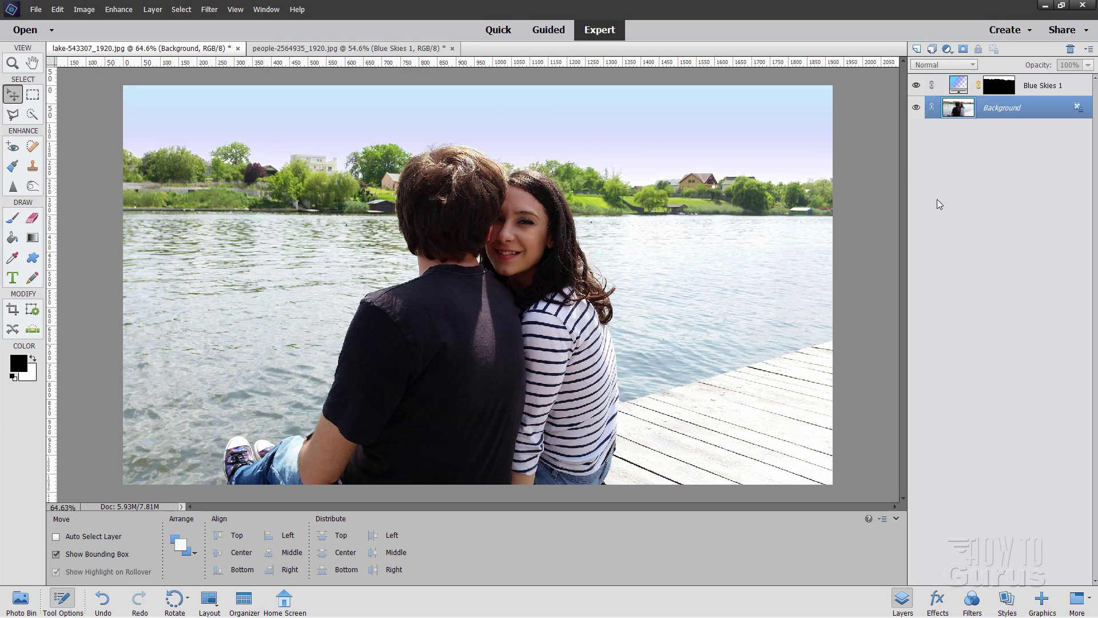
# - Pick the Smart Brush again with the Blue Skies preset for a second sky layer
pyautogui.click(12, 167)
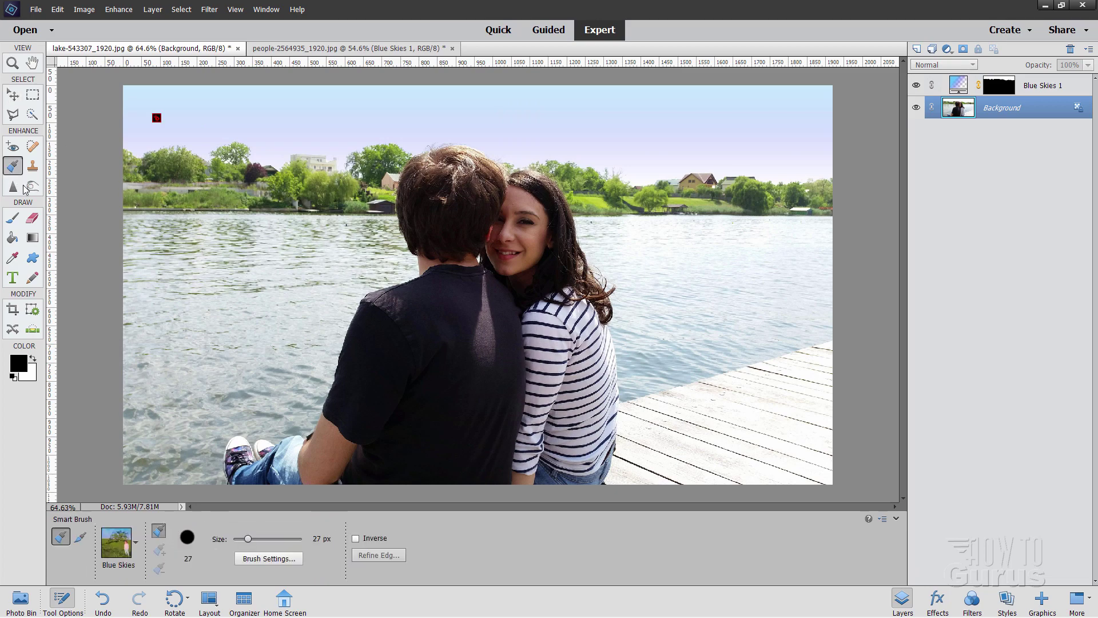
pyautogui.click(136, 549)
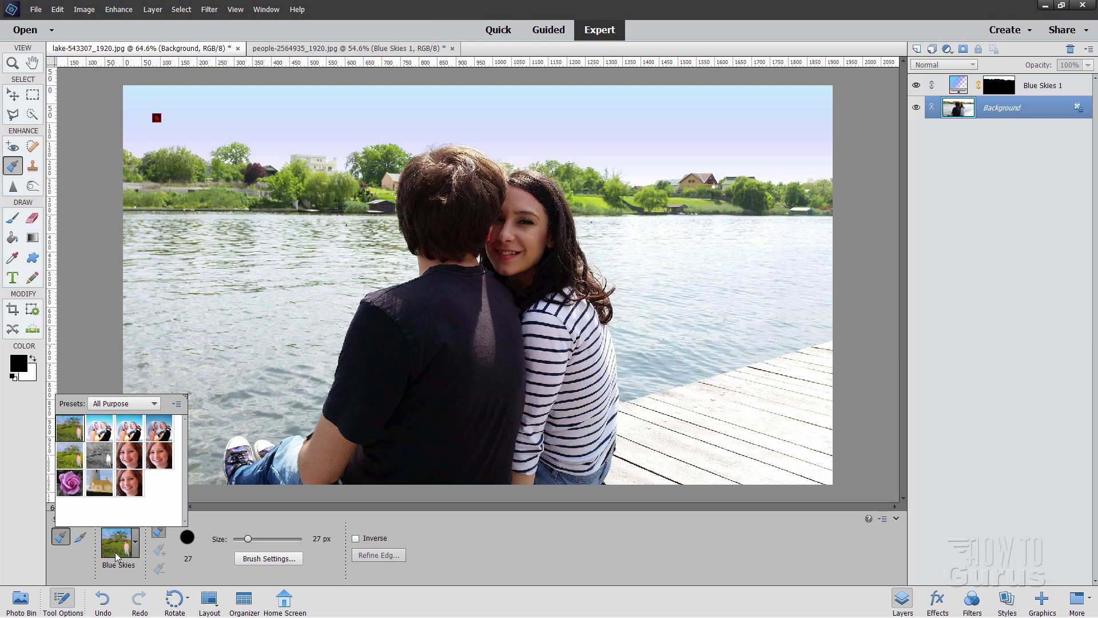
pyautogui.click(91, 333)
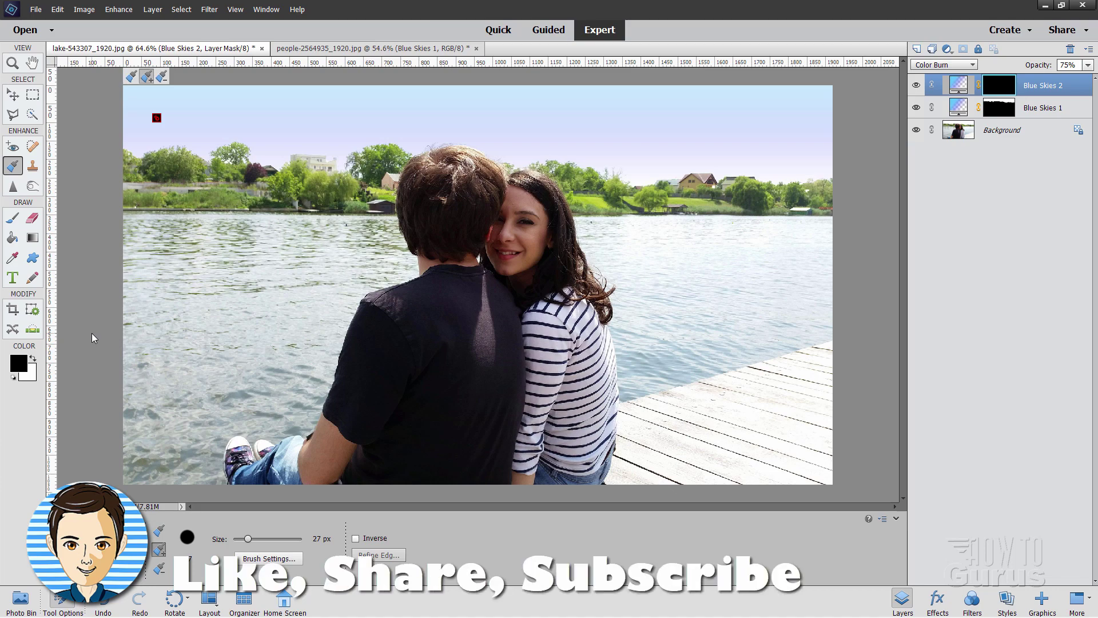